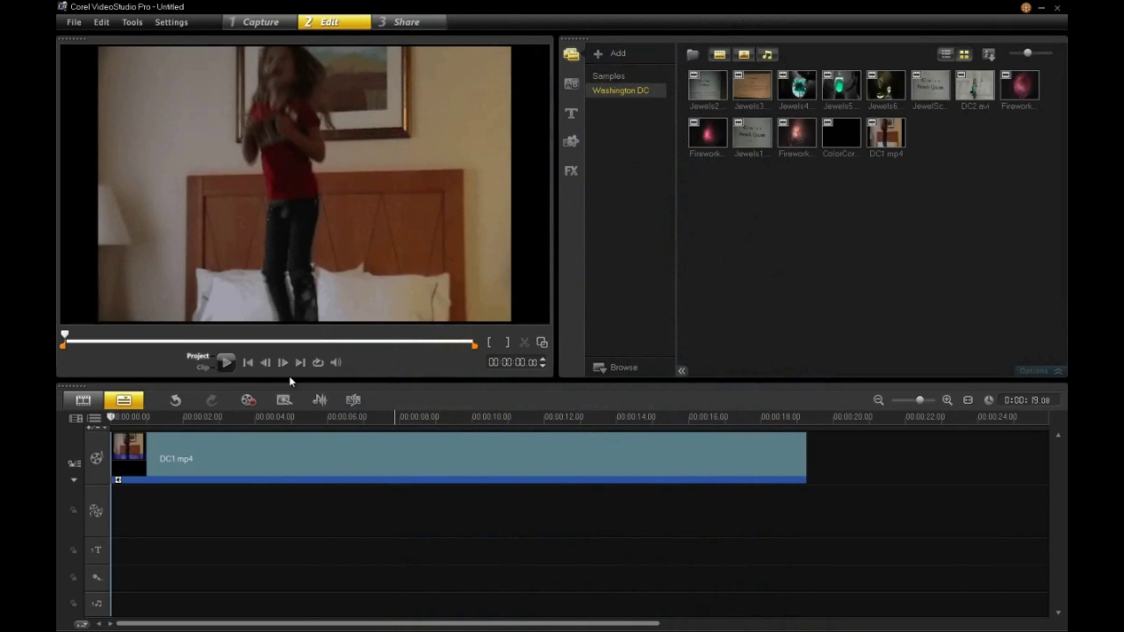
Step: Play the DC1.mp4 clip in the preview and pause it at about 00:00:07
{"action": "left_click", "coordinate": [231, 362]}
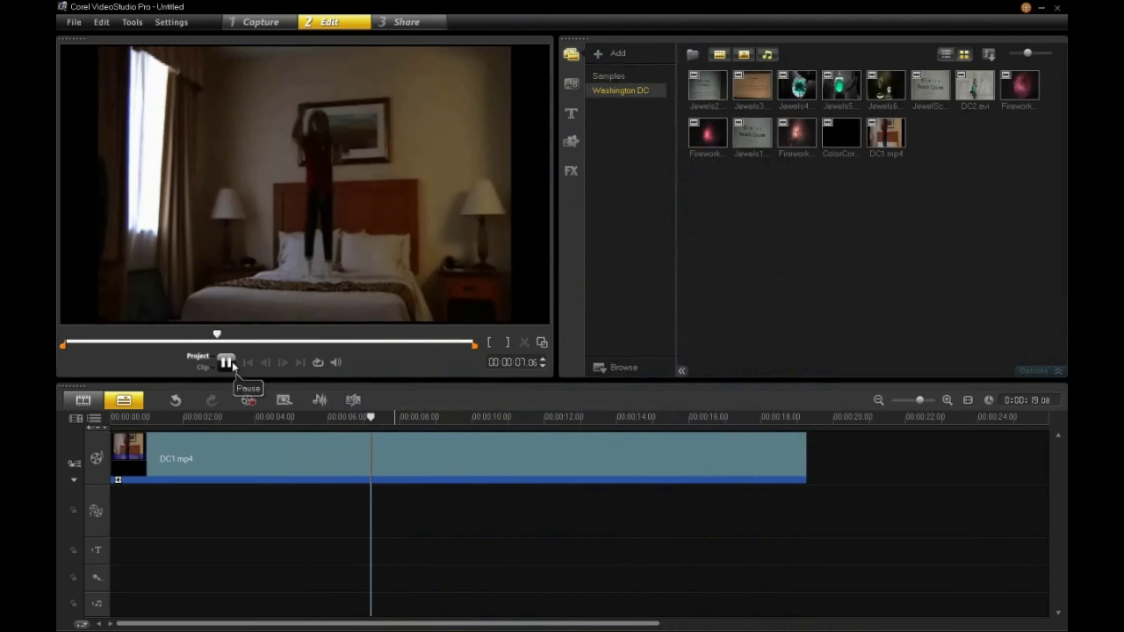
{"action": "left_click", "coordinate": [232, 361]}
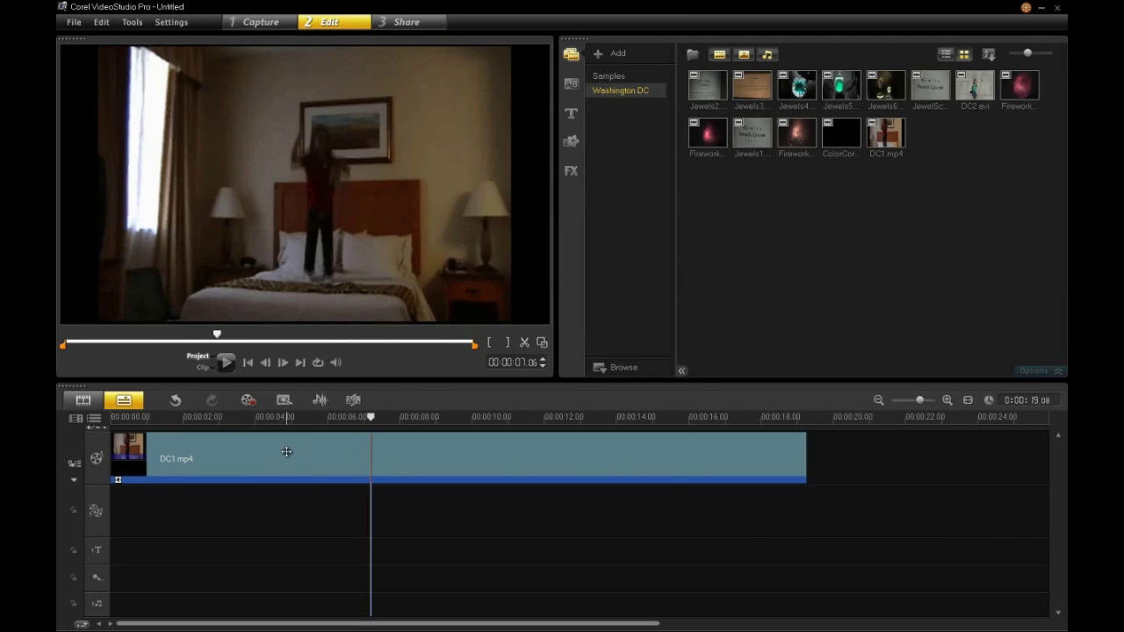
Step: Split DC1.mp4's audio onto the voice track and open that audio clip's Music & Voice settings
{"action": "right_click", "coordinate": [398, 471]}
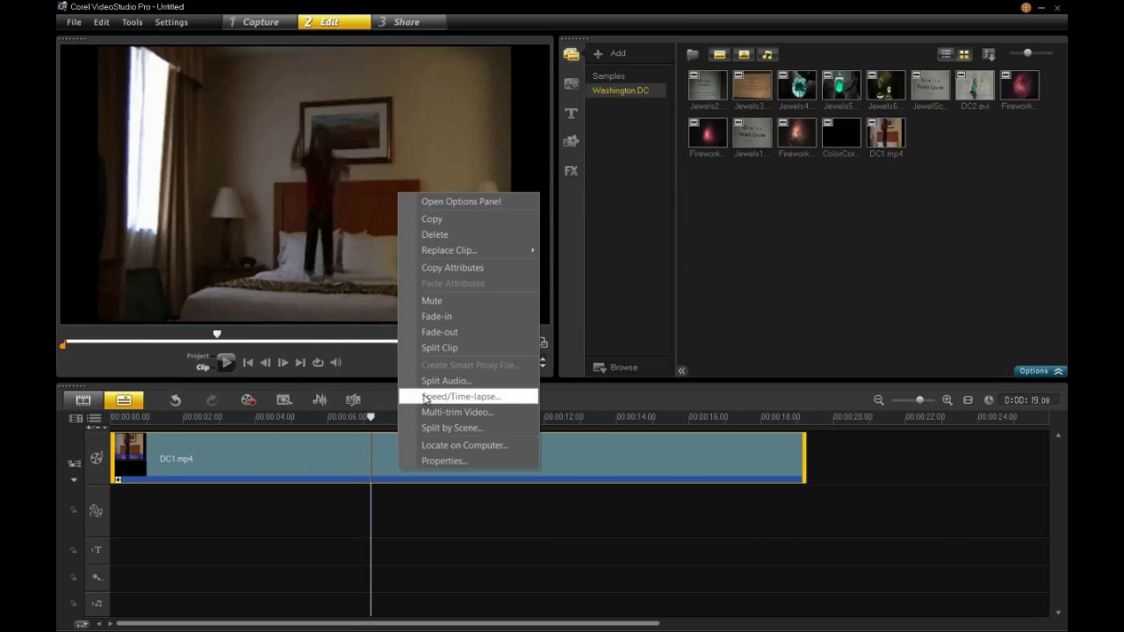
{"action": "left_click", "coordinate": [412, 383]}
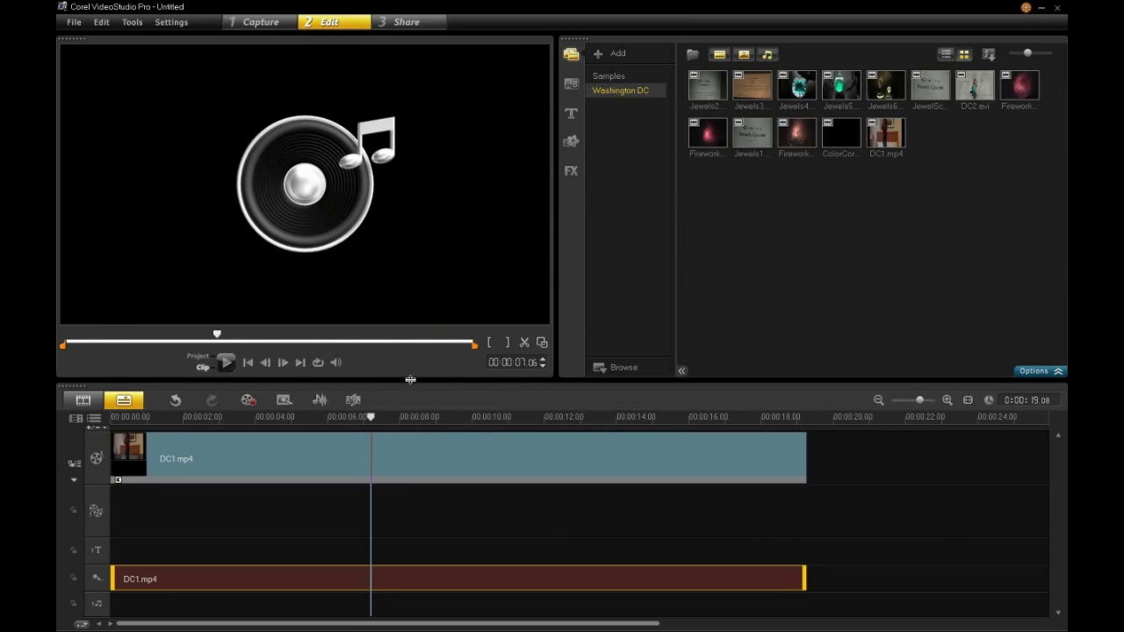
{"action": "double_click", "coordinate": [403, 573]}
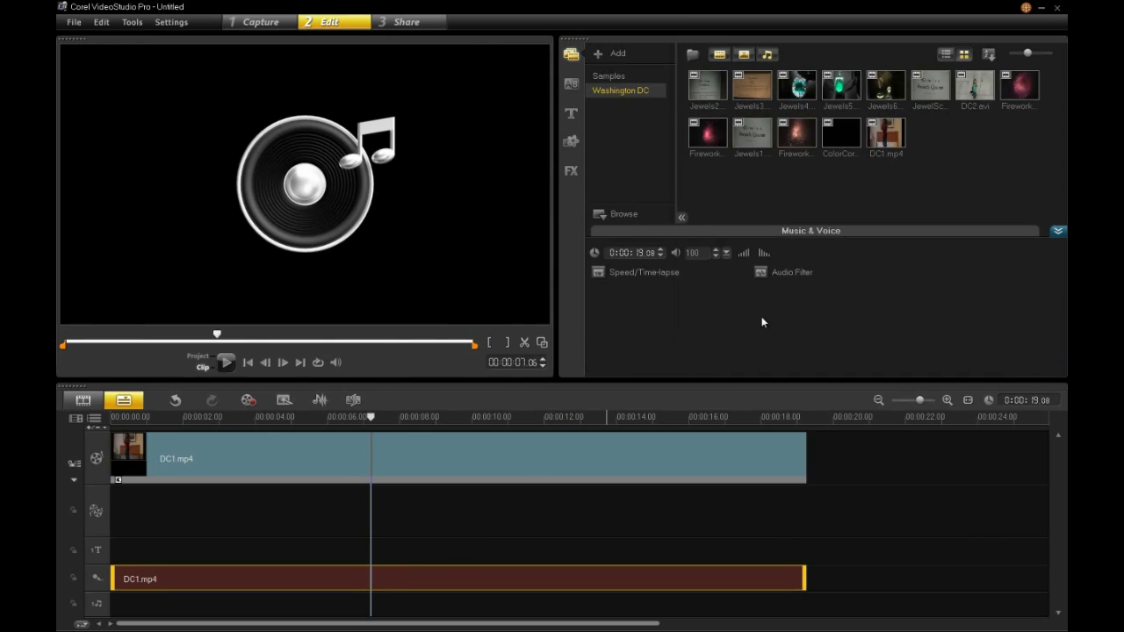
Step: Add NewBlue Noise Reducer in Audio Filter, then add and remove Normalize so only the reducer remains
{"action": "left_click", "coordinate": [784, 272]}
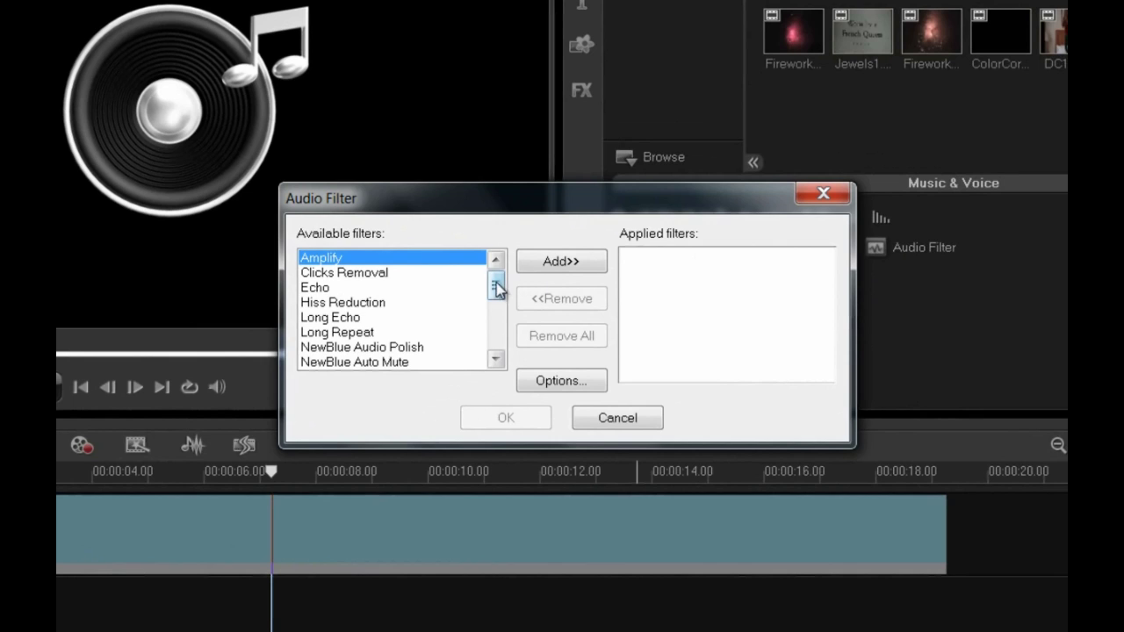
{"action": "mouse_move", "coordinate": [496, 286]}
{"action": "left_mouse_down"}
{"action": "mouse_move", "coordinate": [491, 347]}
{"action": "mouse_move", "coordinate": [494, 290]}
{"action": "left_mouse_up"}
{"action": "left_click", "coordinate": [426, 306]}
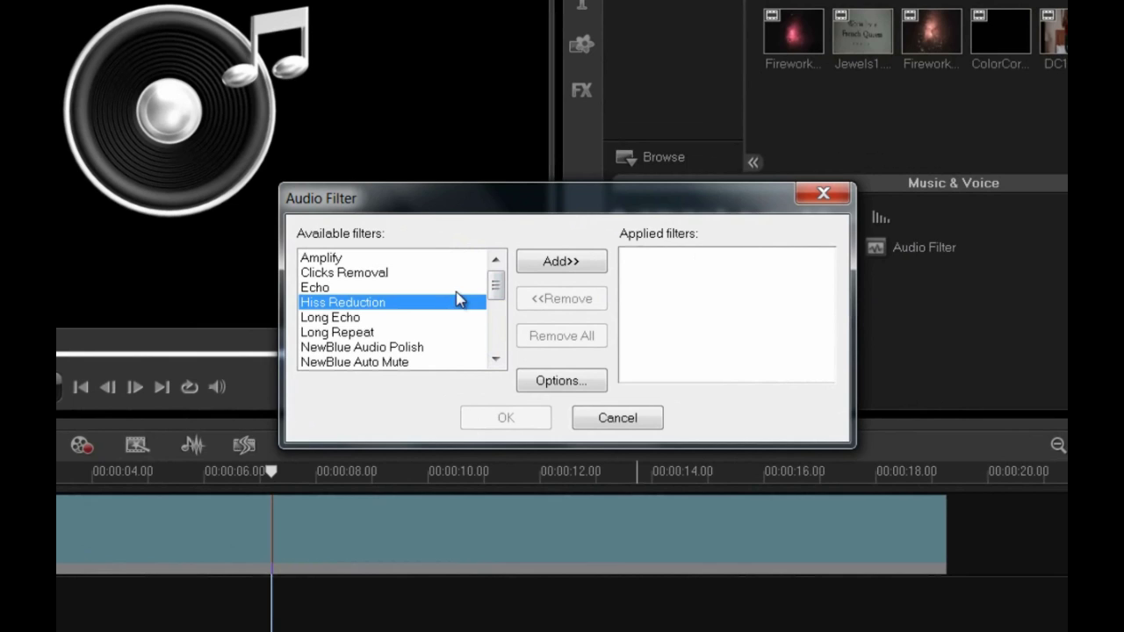
{"action": "left_click_drag", "start_coordinate": [495, 286], "coordinate": [496, 308]}
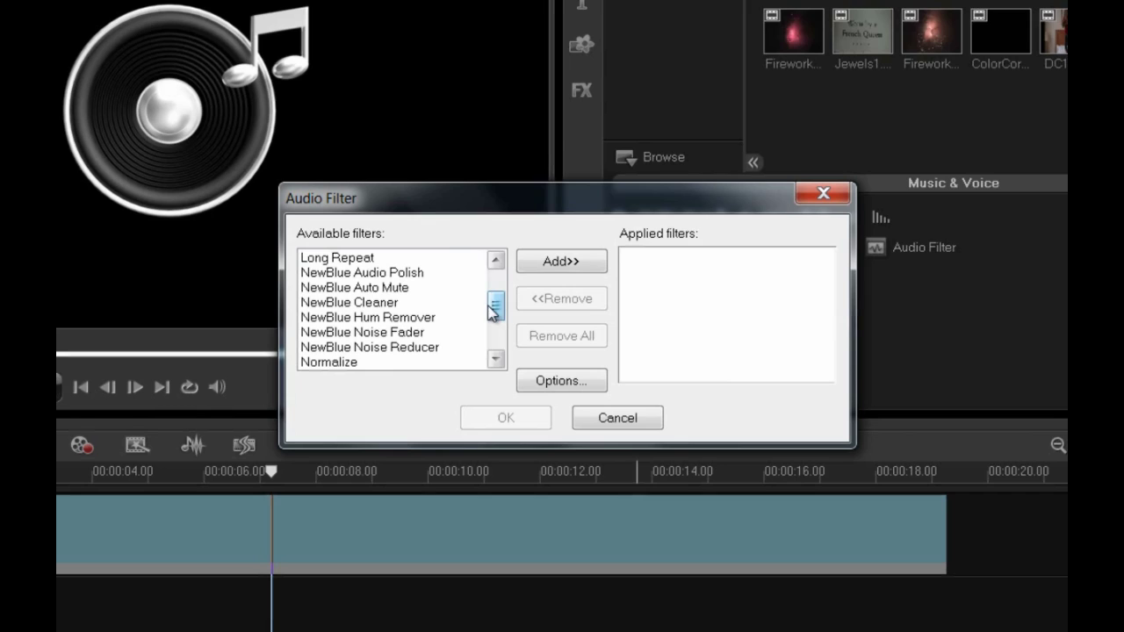
{"action": "left_click", "coordinate": [435, 348]}
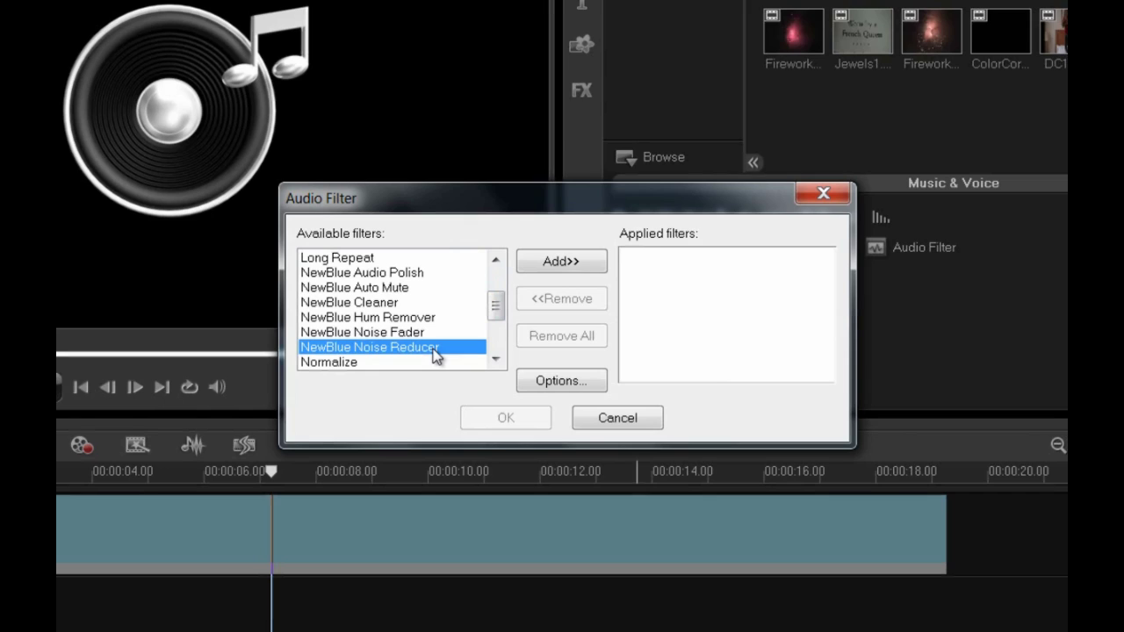
{"action": "double_click", "coordinate": [436, 349]}
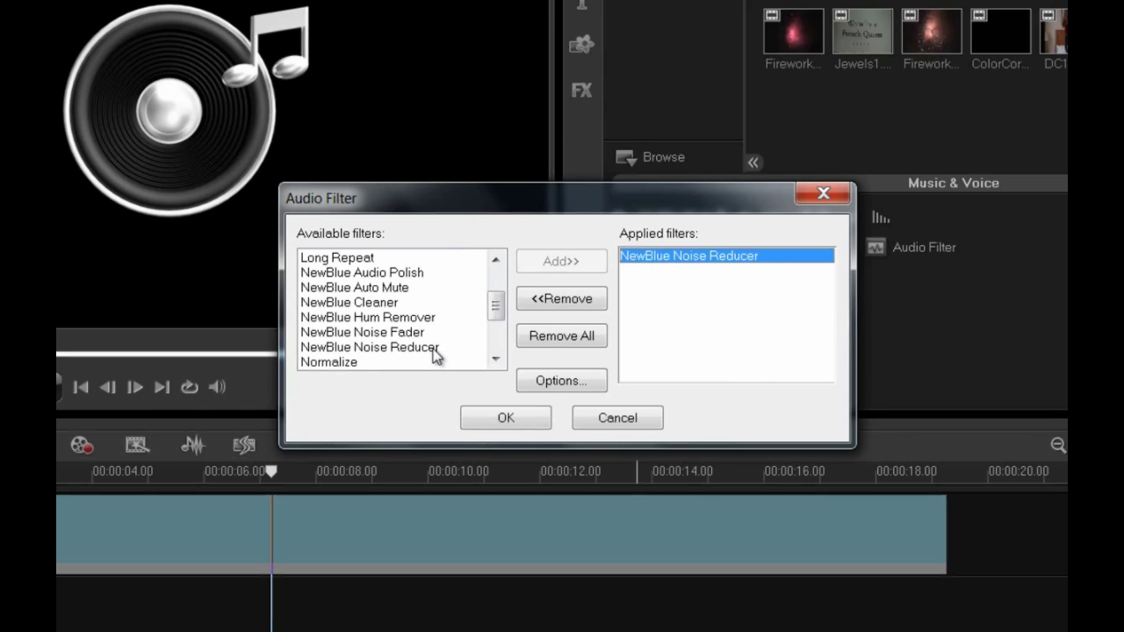
{"action": "left_click", "coordinate": [416, 362]}
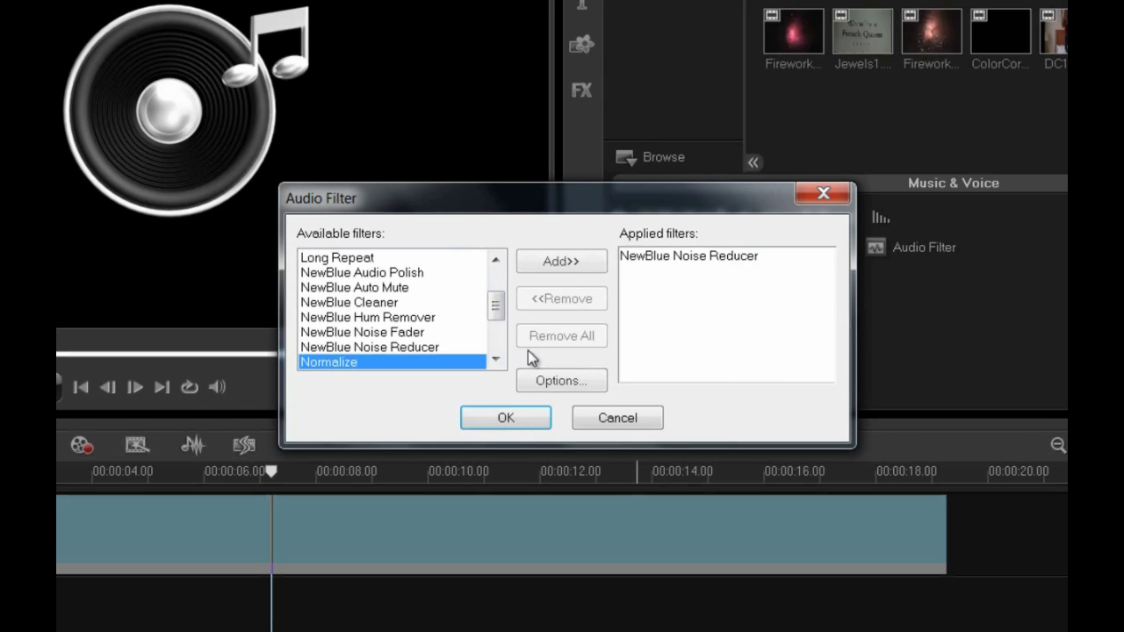
{"action": "left_click", "coordinate": [541, 265]}
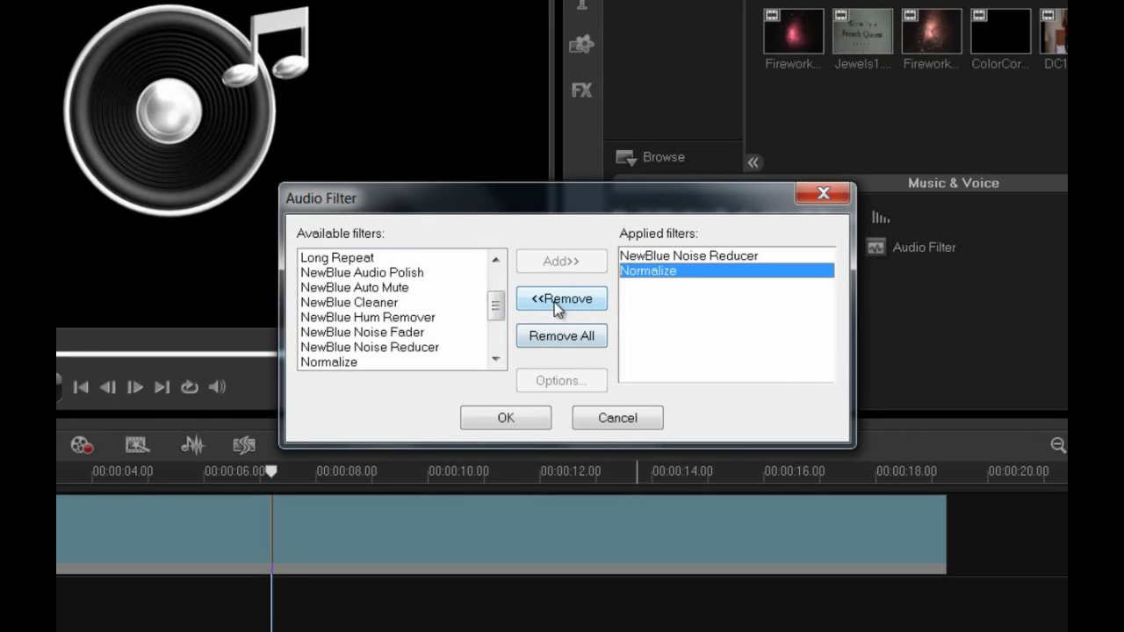
{"action": "left_click", "coordinate": [554, 302]}
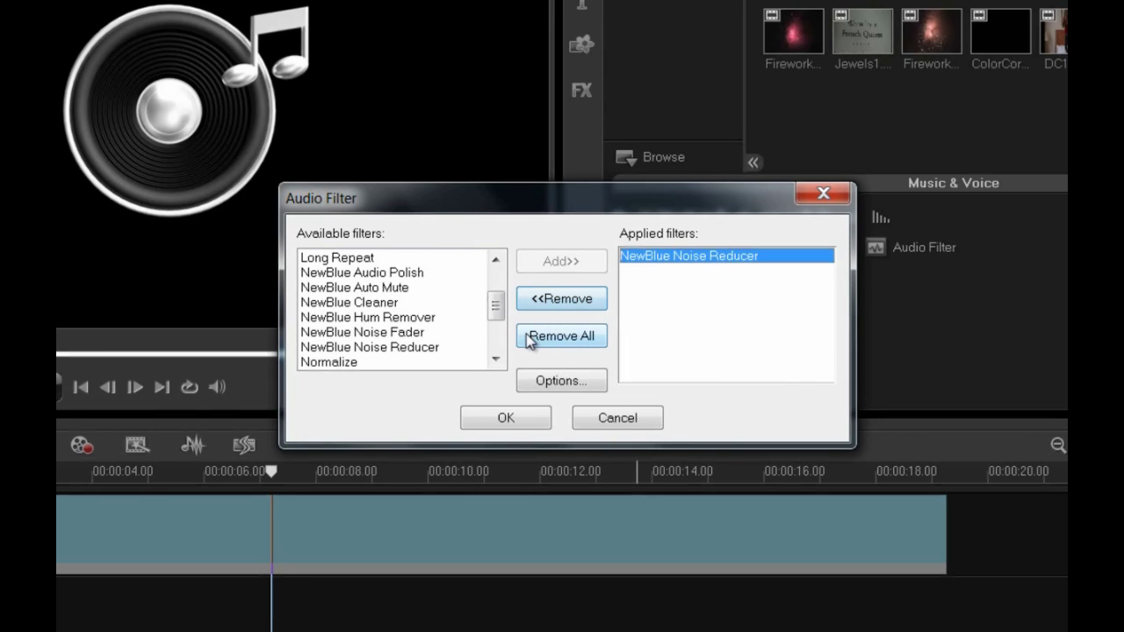
Step: Set NewBlue Noise Reducer strength to 37, preview the cleaned audio, and confirm
{"action": "left_click", "coordinate": [563, 384]}
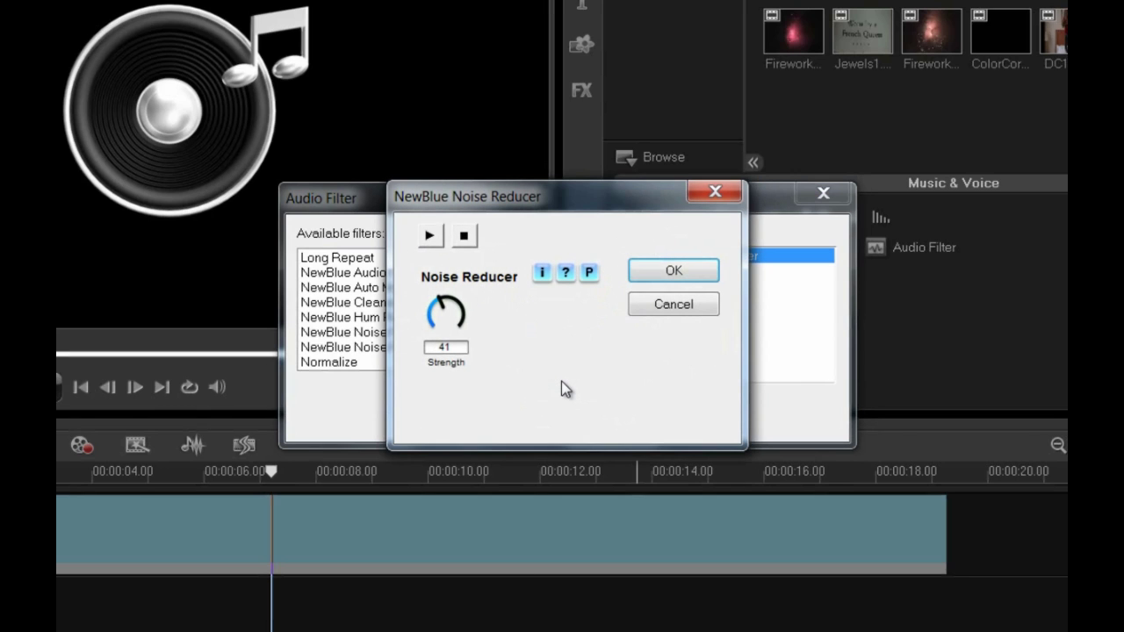
{"action": "mouse_move", "coordinate": [446, 301]}
{"action": "left_mouse_down"}
{"action": "mouse_move", "coordinate": [429, 316]}
{"action": "mouse_move", "coordinate": [453, 303]}
{"action": "mouse_move", "coordinate": [442, 309]}
{"action": "left_mouse_up"}
{"action": "left_click", "coordinate": [425, 233]}
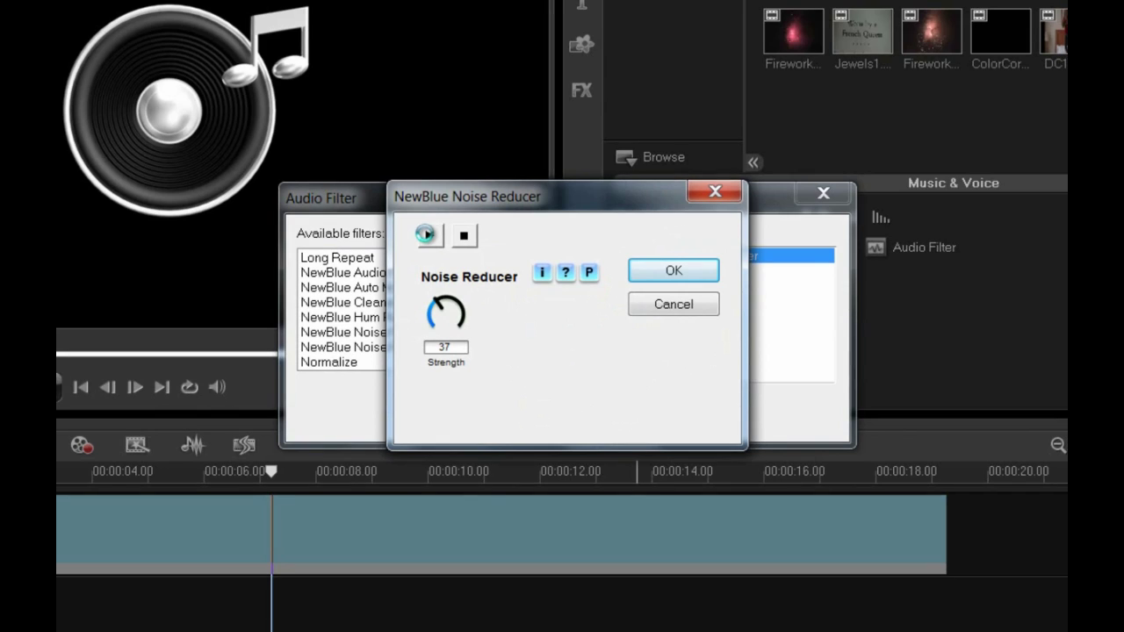
{"action": "left_click", "coordinate": [426, 235]}
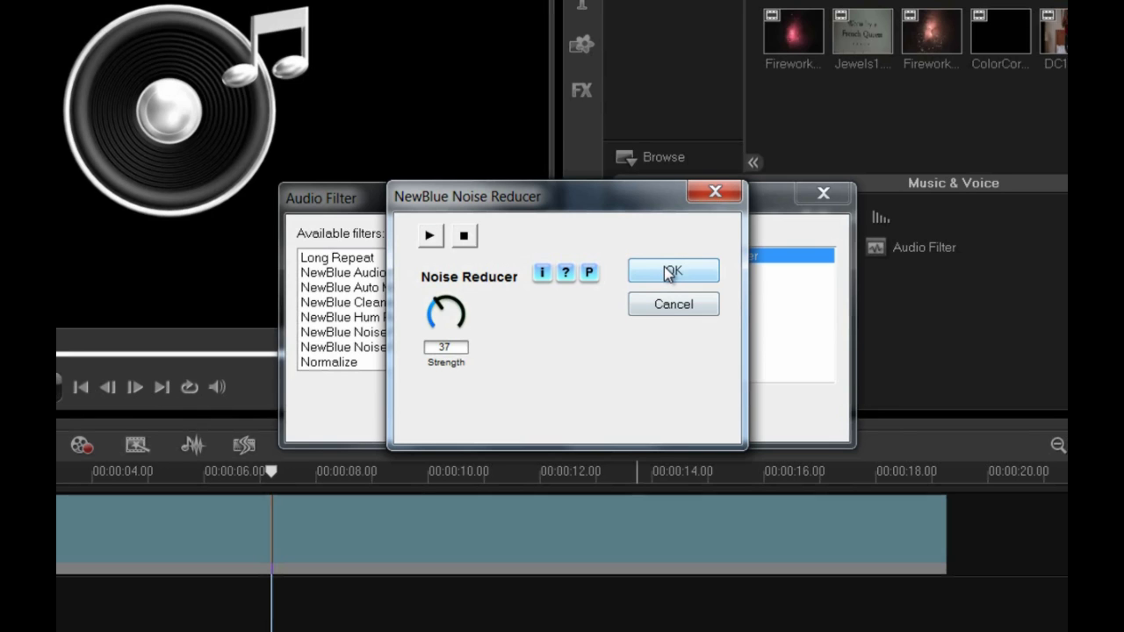
{"action": "left_click", "coordinate": [670, 274]}
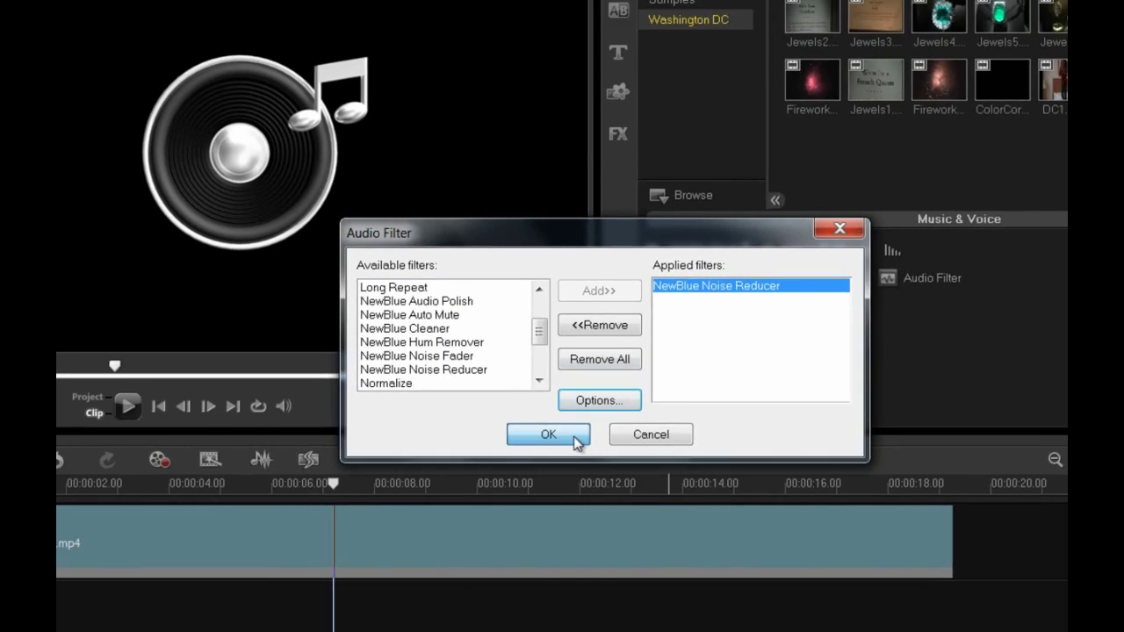
Step: Confirm the audio filters, then play the project into Fireworks3.avi about four seconds in
{"action": "left_click", "coordinate": [534, 420]}
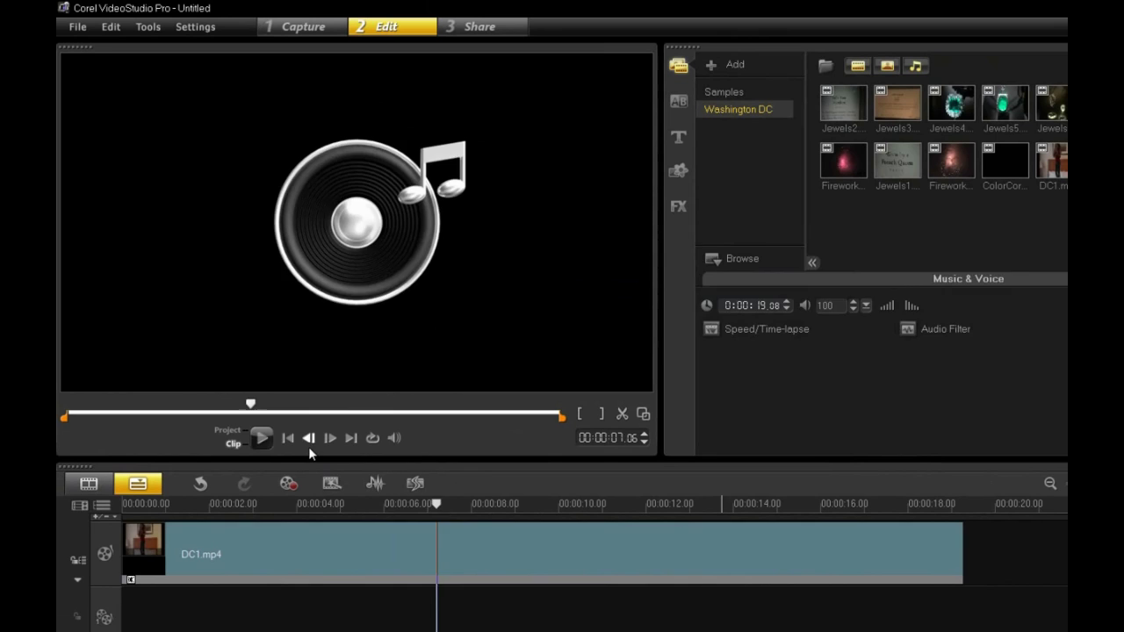
{"action": "left_click", "coordinate": [260, 437]}
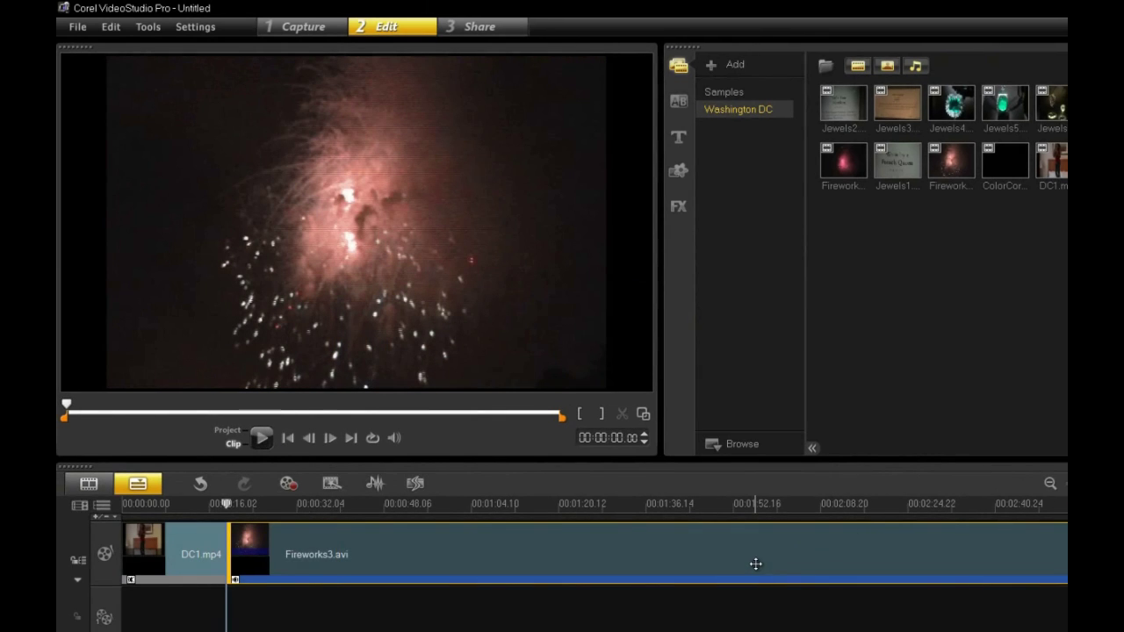
{"action": "left_click", "coordinate": [259, 438]}
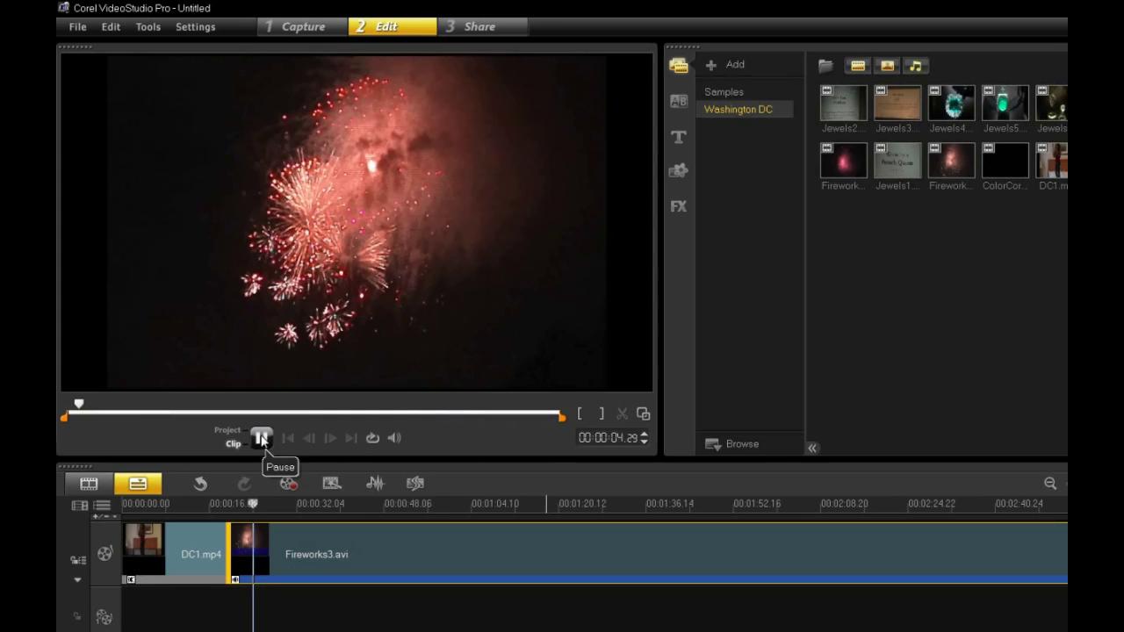
Step: Split Fireworks3.avi's audio onto its own track, apply Long Echo, and play the project
{"action": "left_click", "coordinate": [261, 438]}
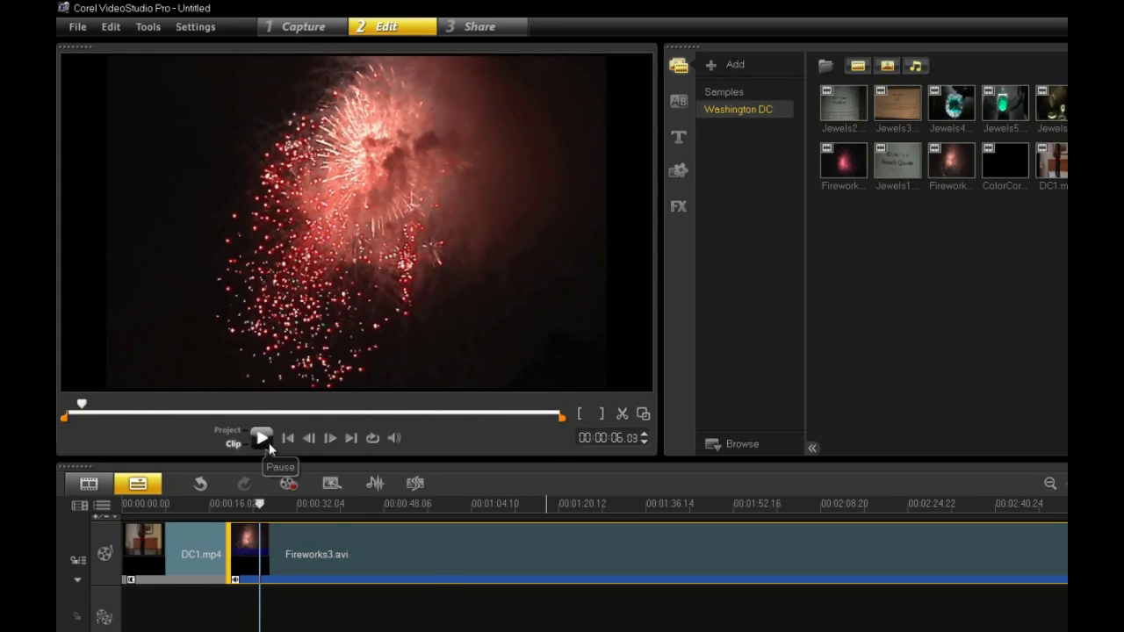
{"action": "right_click", "coordinate": [384, 557]}
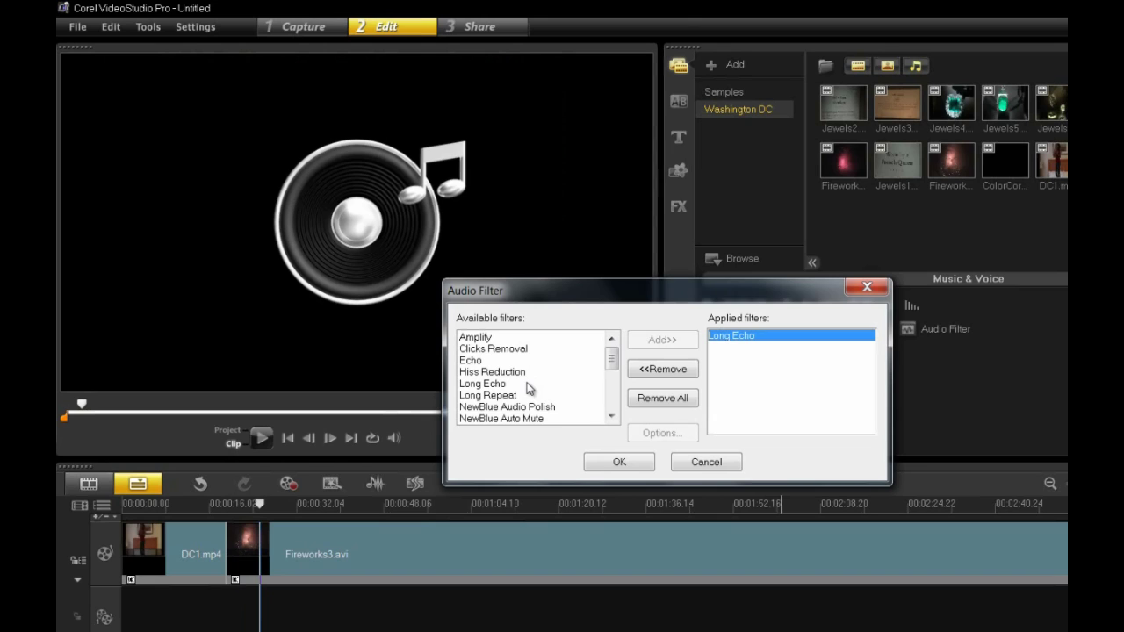
{"action": "left_click", "coordinate": [619, 462]}
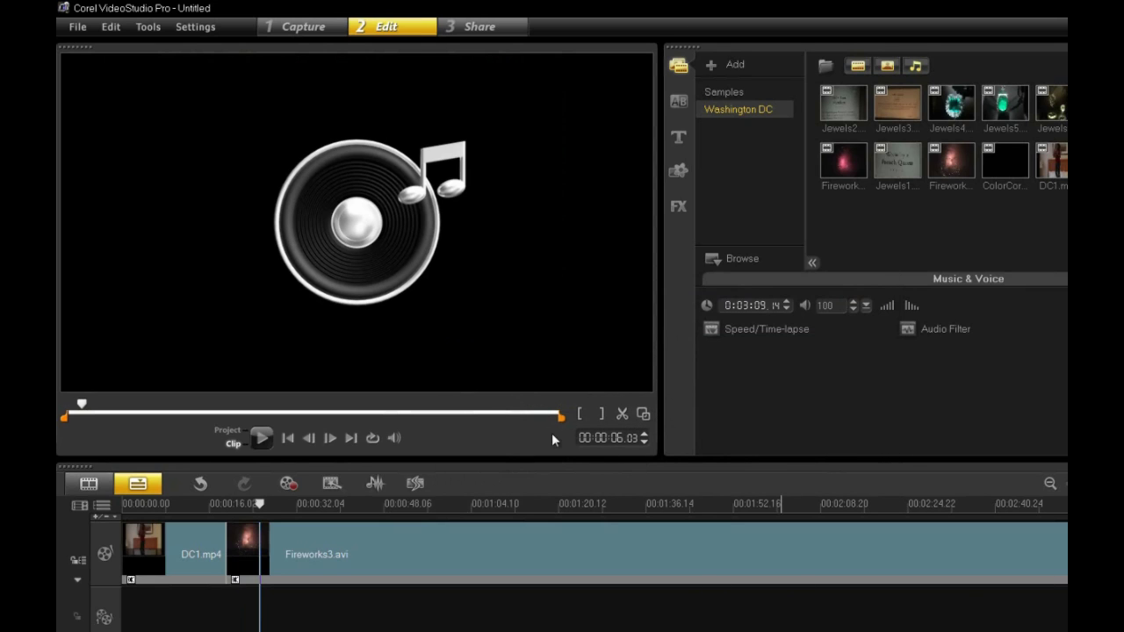
{"action": "left_click", "coordinate": [262, 439]}
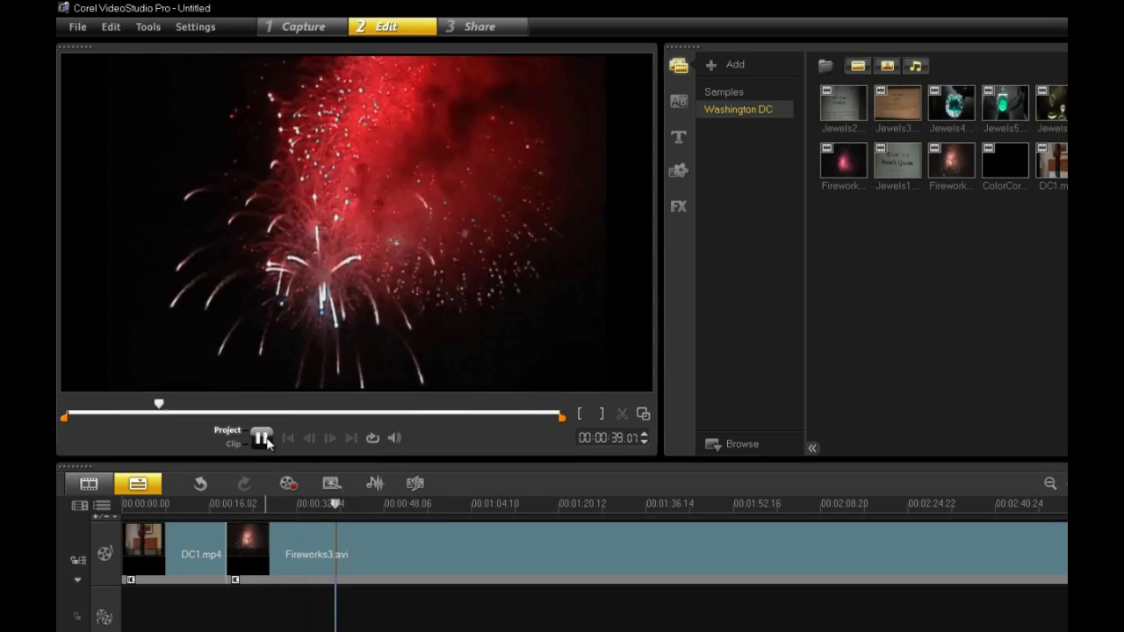
Step: Make Stadium the fireworks soundtrack's only filter and play the fireworks in Project mode
{"action": "left_click", "coordinate": [265, 440]}
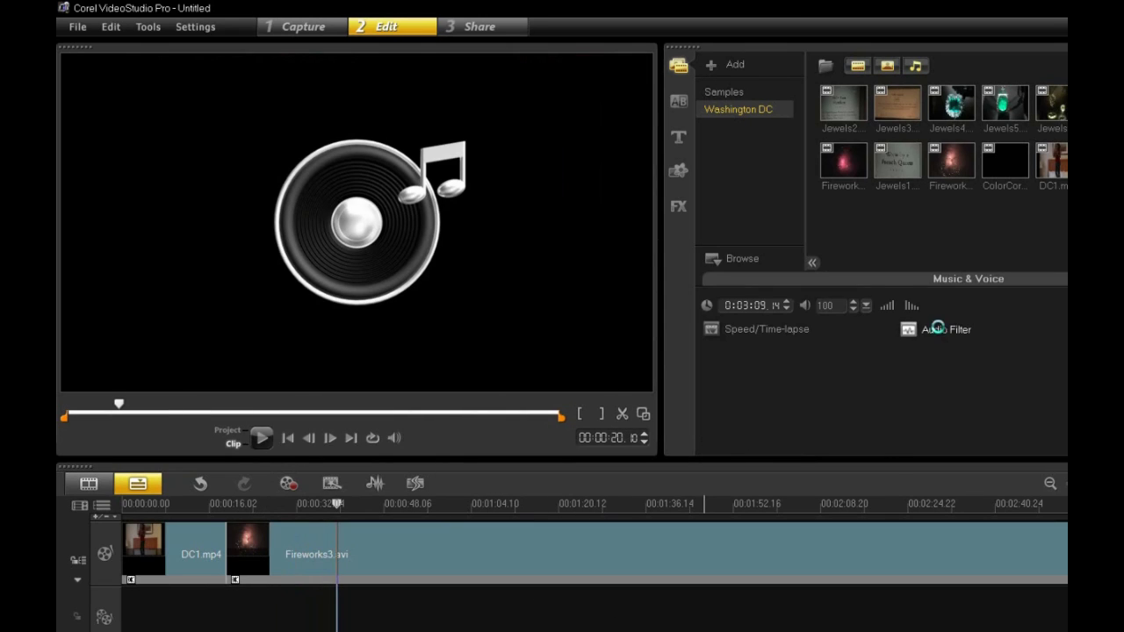
{"action": "left_click", "coordinate": [664, 370]}
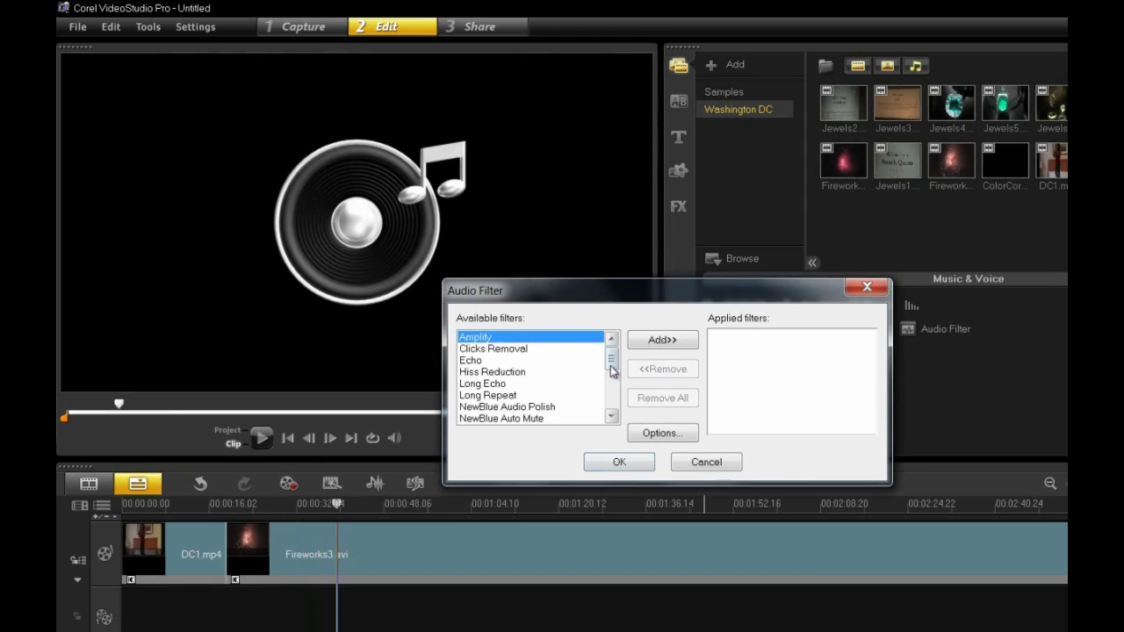
{"action": "left_click_drag", "start_coordinate": [612, 372], "coordinate": [597, 404]}
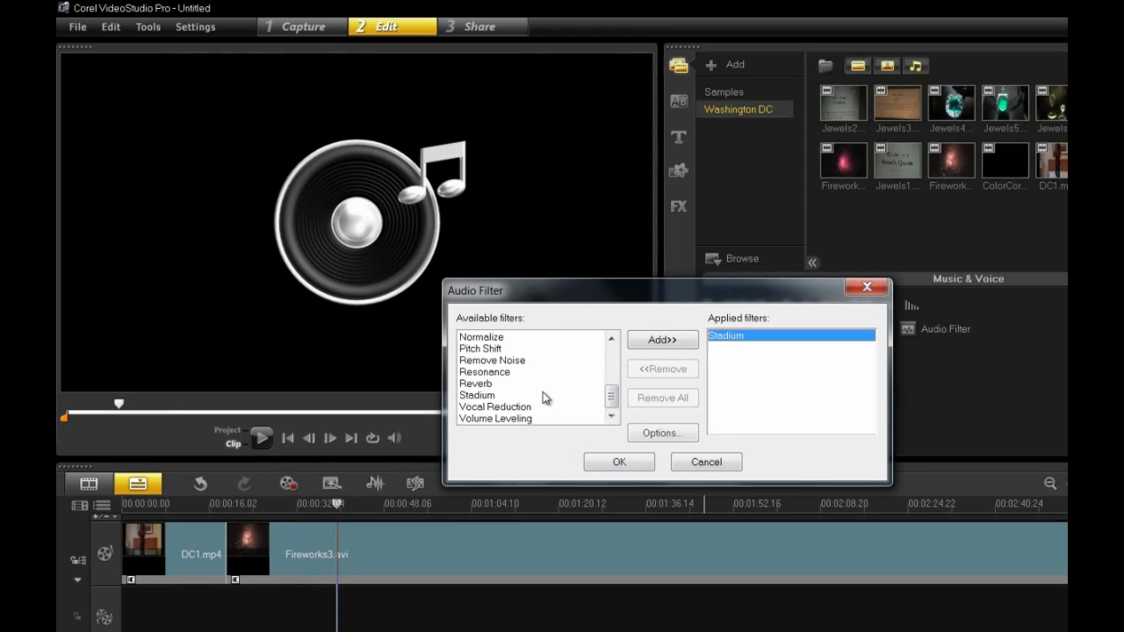
{"action": "left_click", "coordinate": [641, 464]}
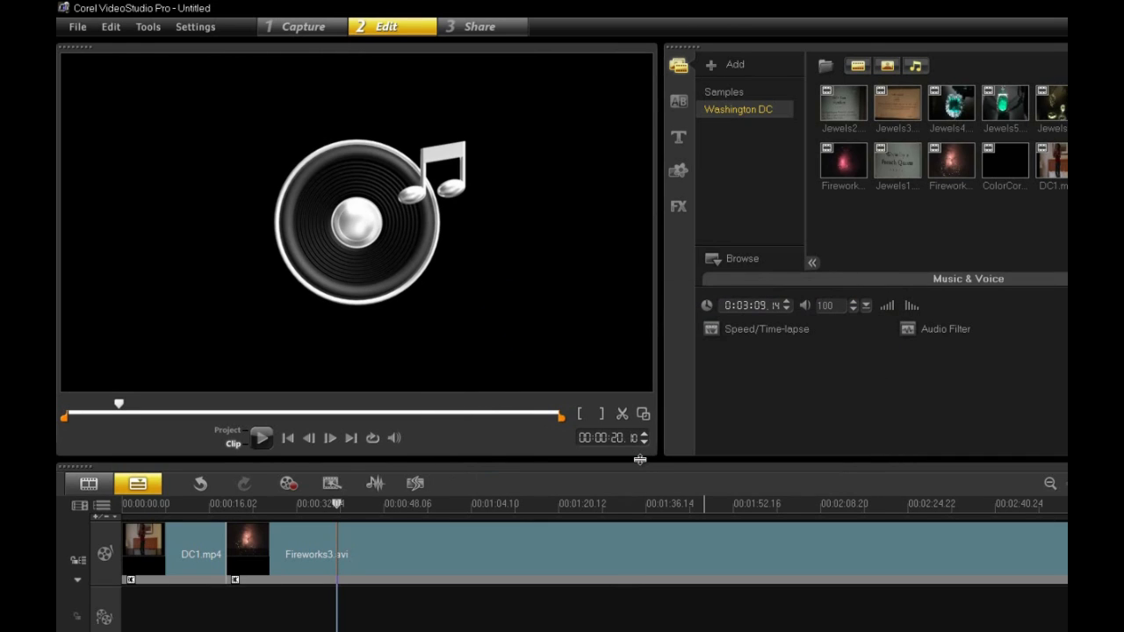
{"action": "left_click", "coordinate": [260, 436]}
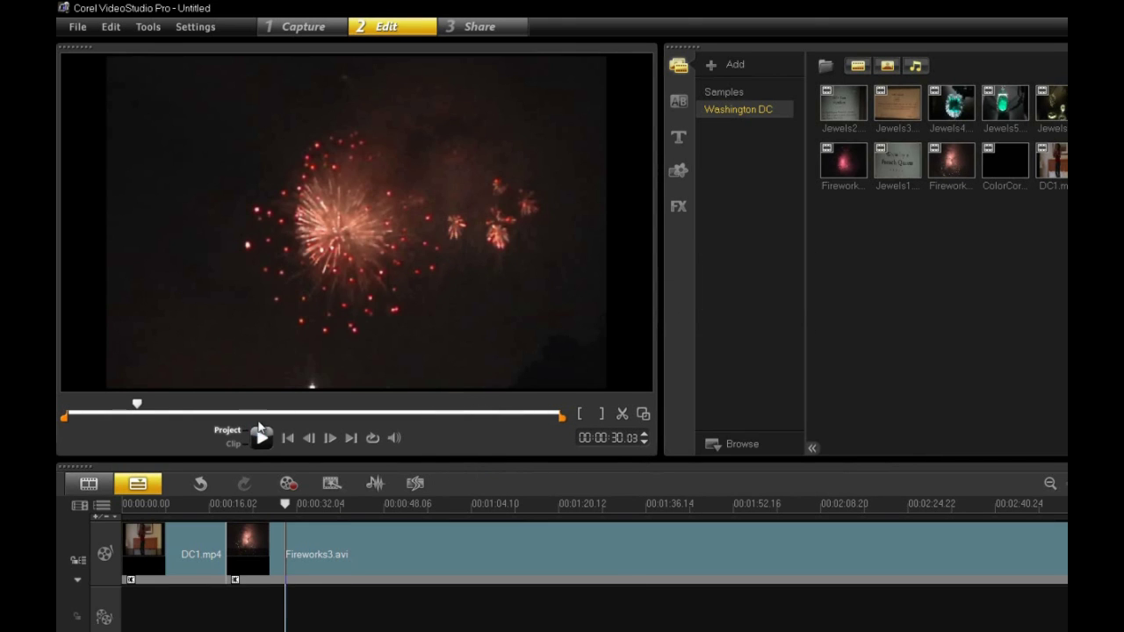
{"action": "left_click", "coordinate": [260, 436]}
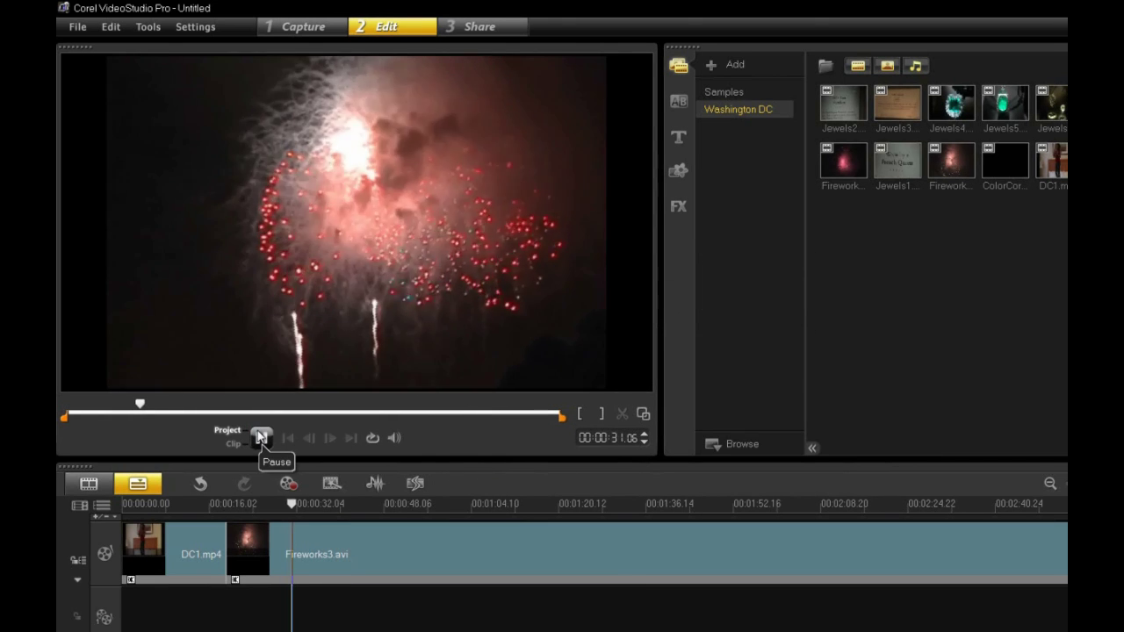